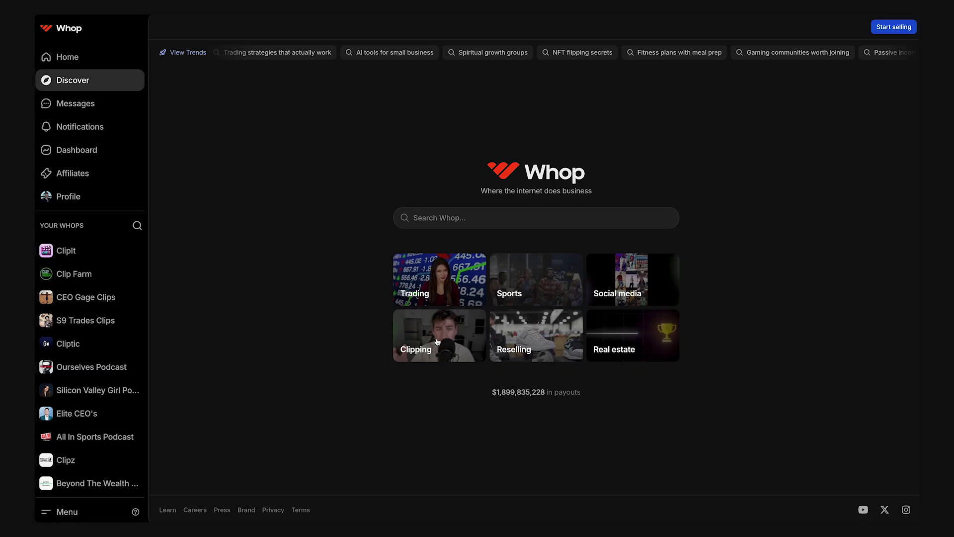
# From Whop's Clipping category, search for clipping communities and select ClipIt.
pyautogui.click(437, 342)
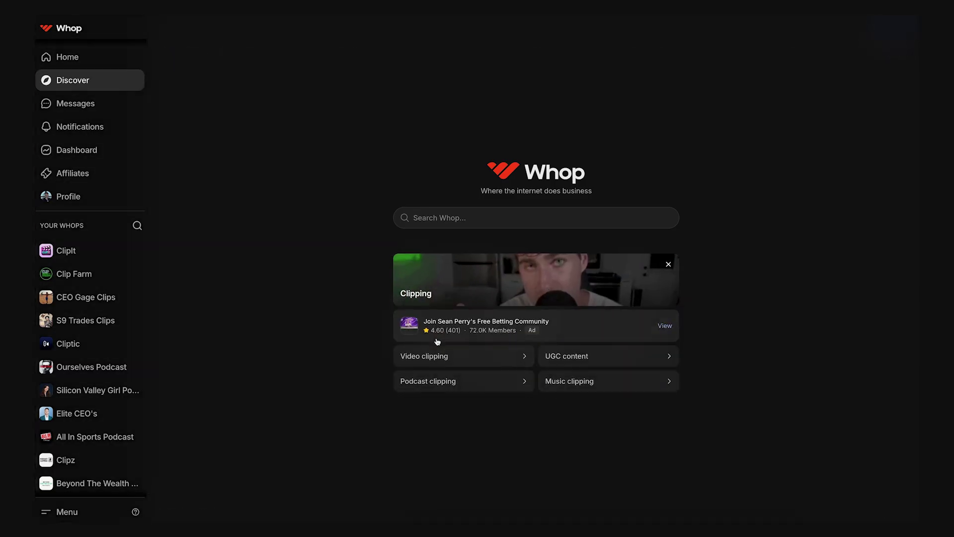
pyautogui.click(427, 293)
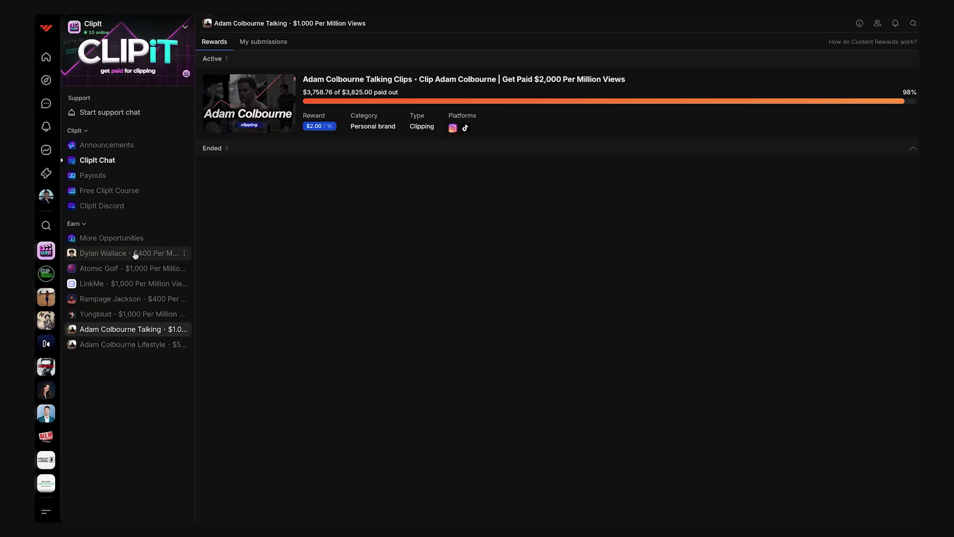
pyautogui.click(130, 253)
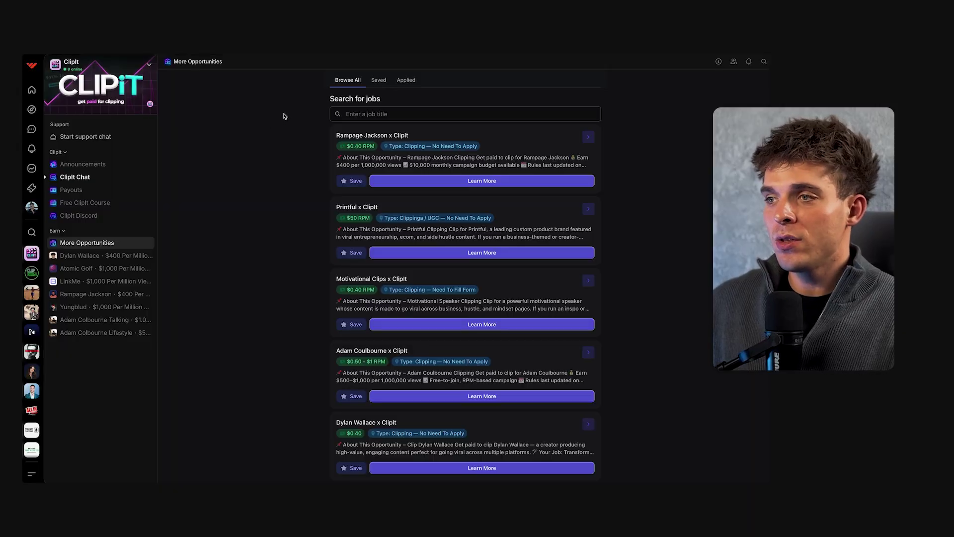
# Scroll the ClipIt listing and join ClipIt to reach its campaigns.
pyautogui.scroll(-1, 284, 116)
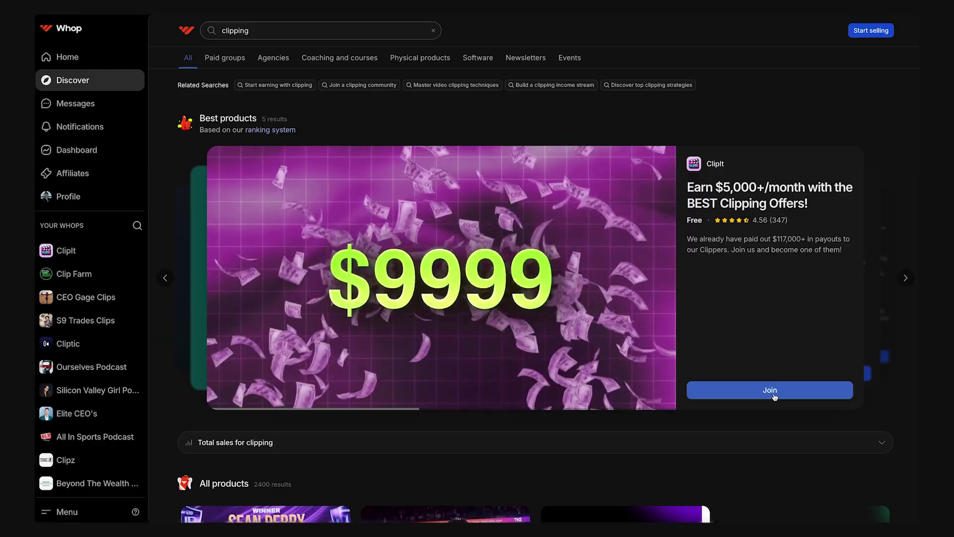
pyautogui.click(774, 392)
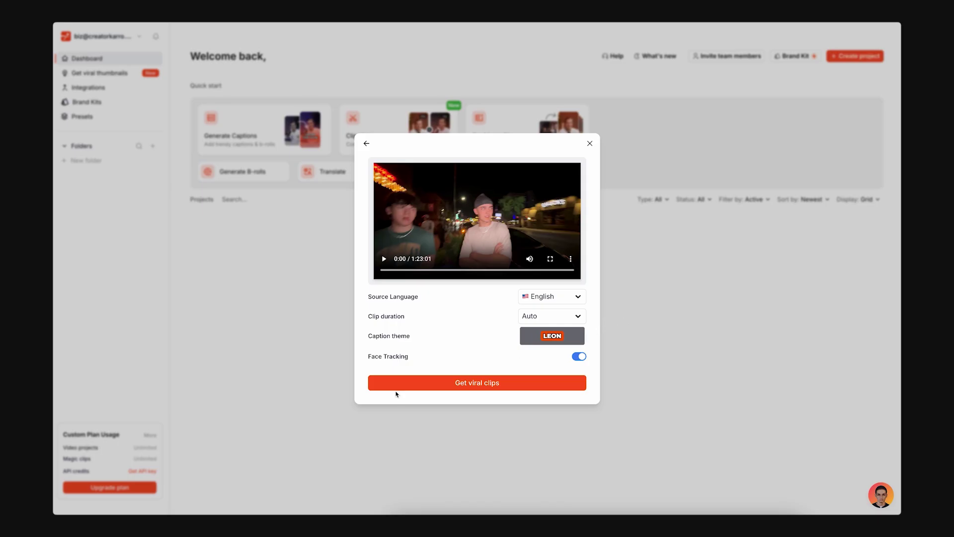
# Generate viral clips from the night-time video and browse the scored clip grid.
pyautogui.click(443, 381)
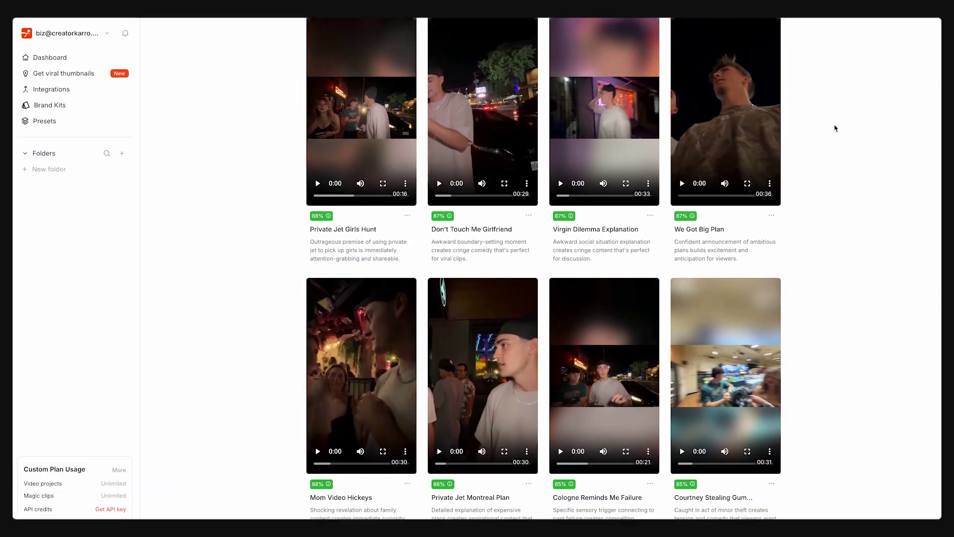
pyautogui.scroll(-3, 835, 129)
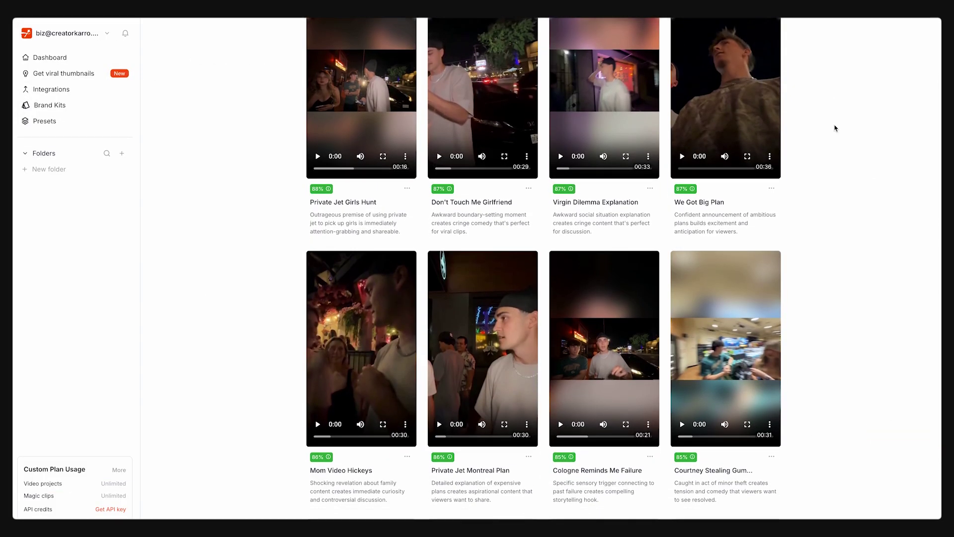
pyautogui.scroll(-8, 834, 128)
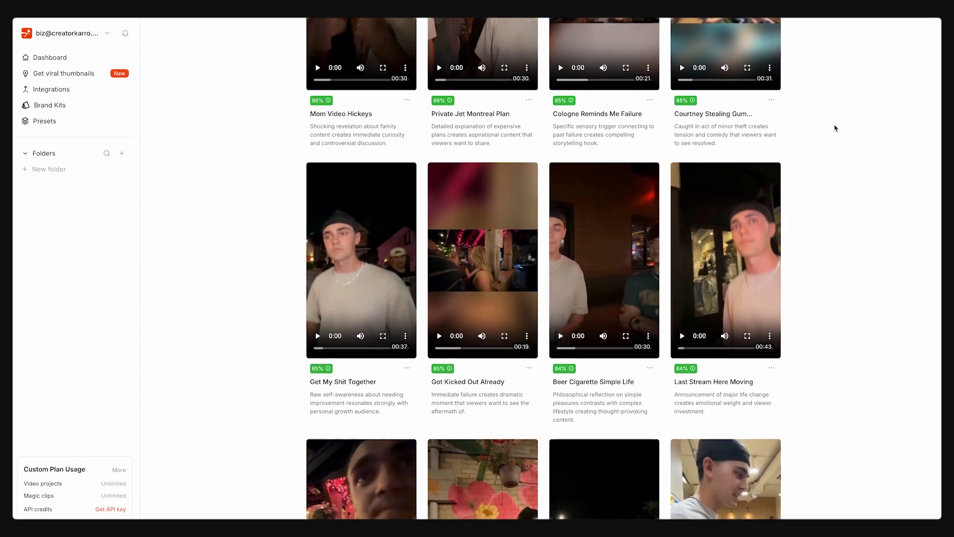
pyautogui.scroll(-3, 834, 128)
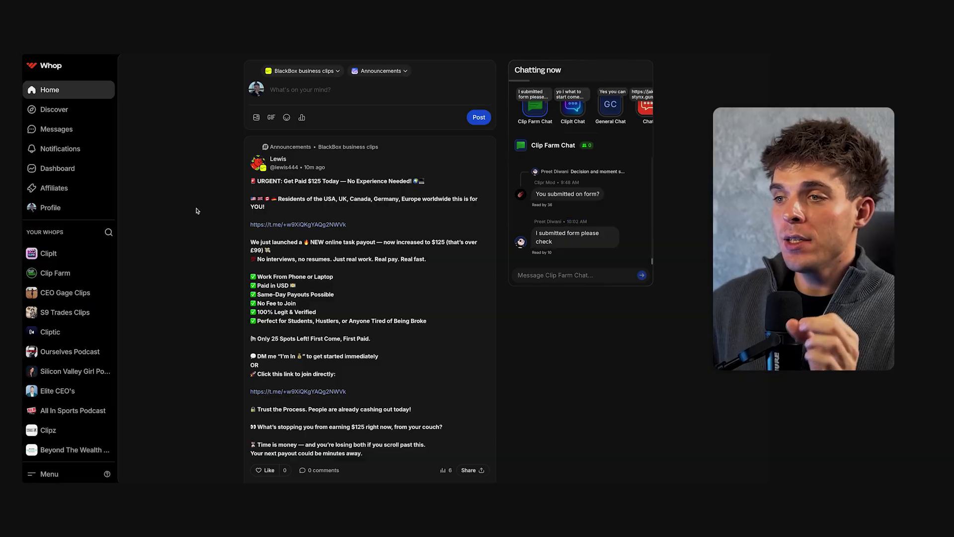
# Browse Discover's video clipping results until ClipIt's $5,000+/month offer leads the best products.
pyautogui.click(66, 110)
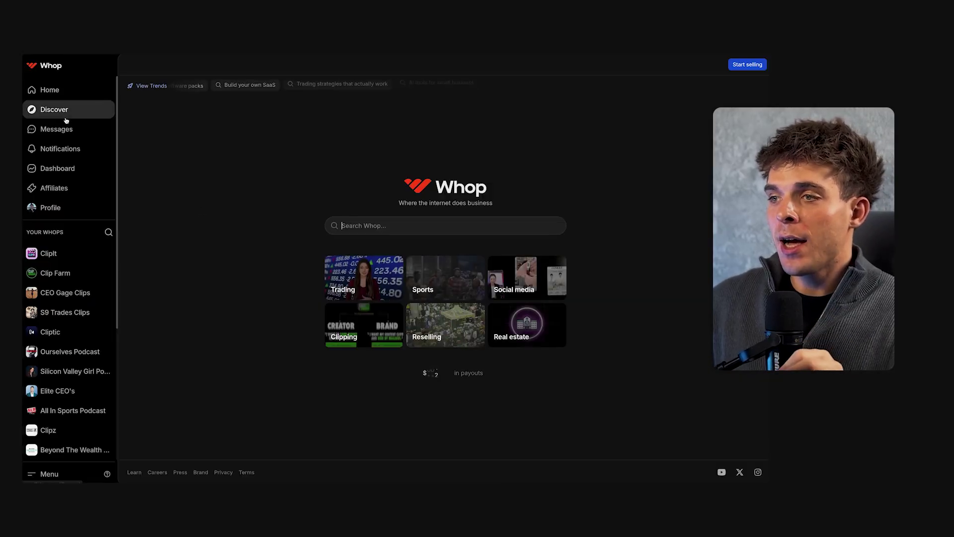
pyautogui.click(361, 330)
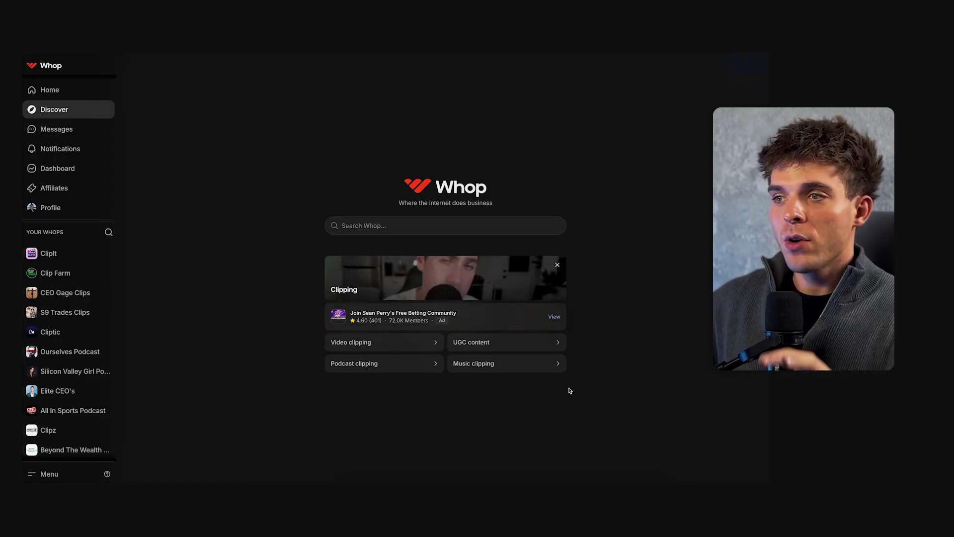
pyautogui.click(386, 349)
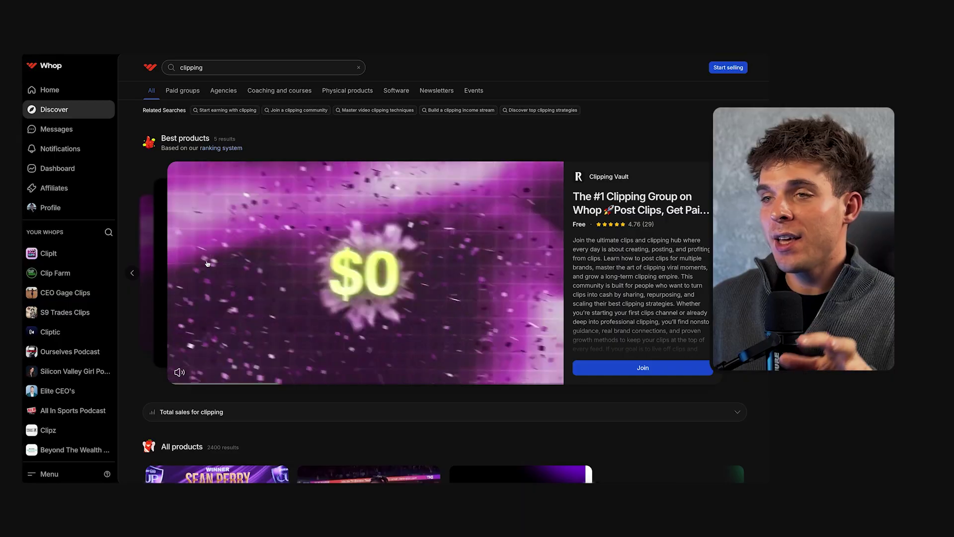
pyautogui.click(133, 271)
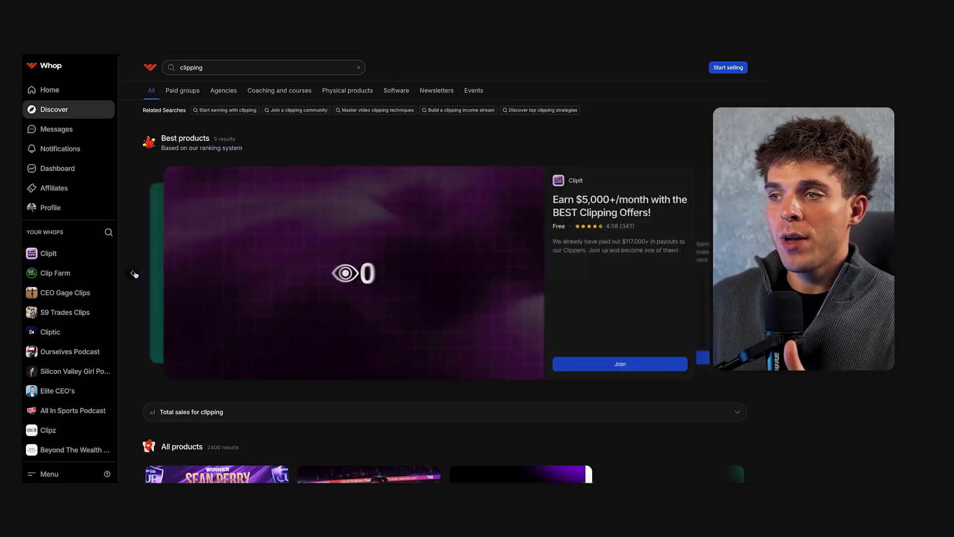
pyautogui.scroll(-5, 564, 178)
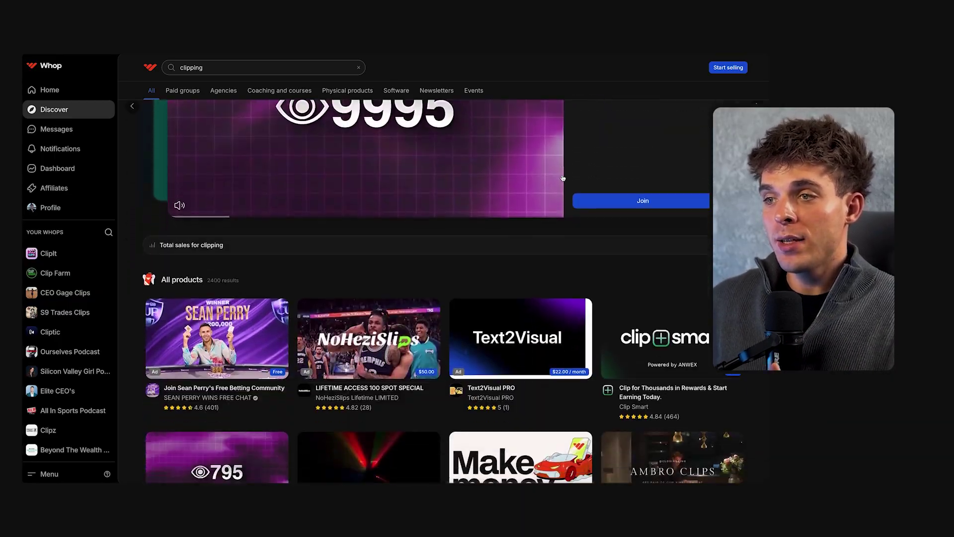
pyautogui.scroll(5, 688, 311)
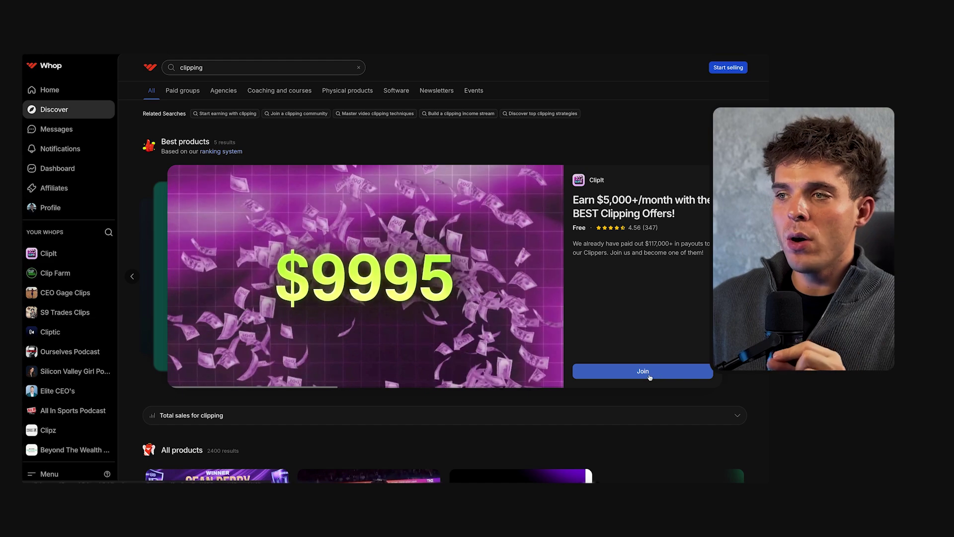
# Join ClipIt and open the Talking clips campaign paying $2.00 per 1K views.
pyautogui.click(645, 373)
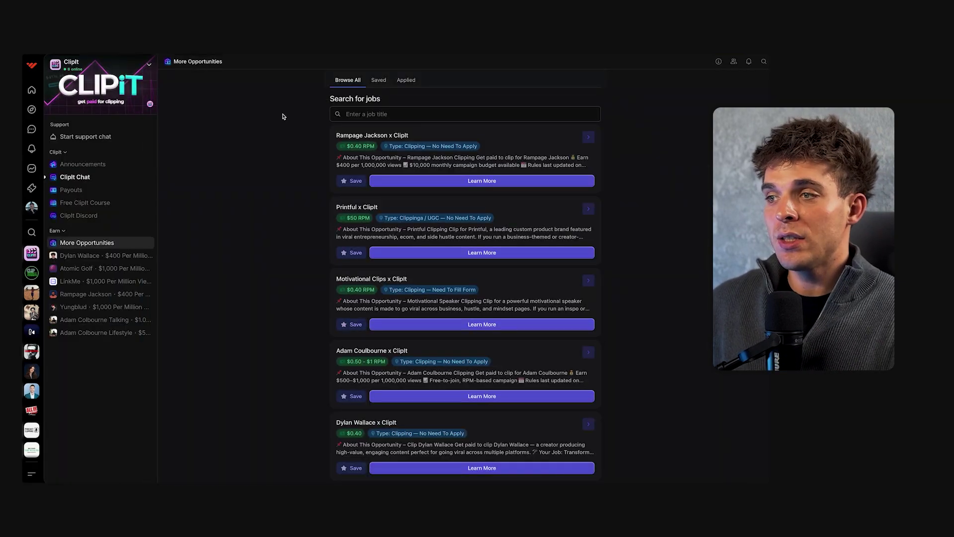
pyautogui.scroll(-2, 282, 117)
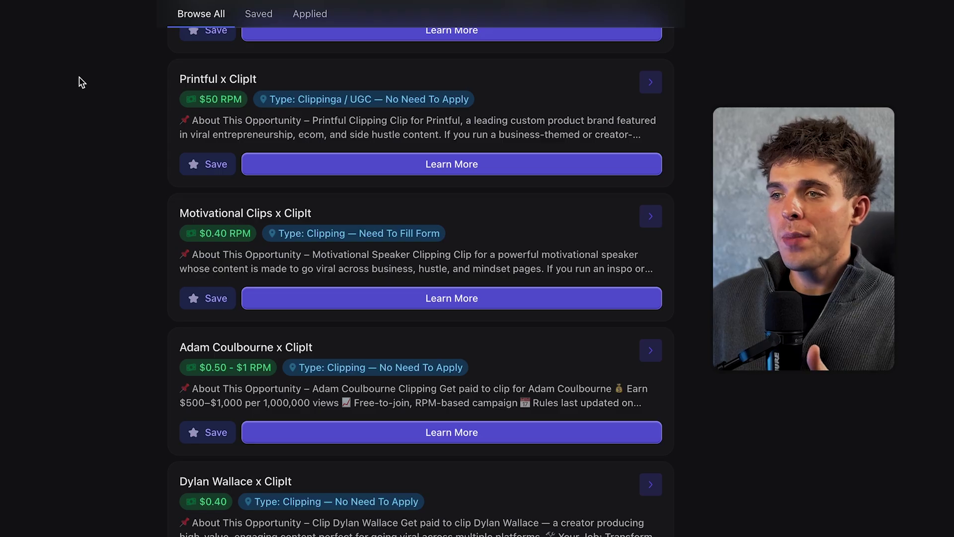
pyautogui.scroll(4, 83, 78)
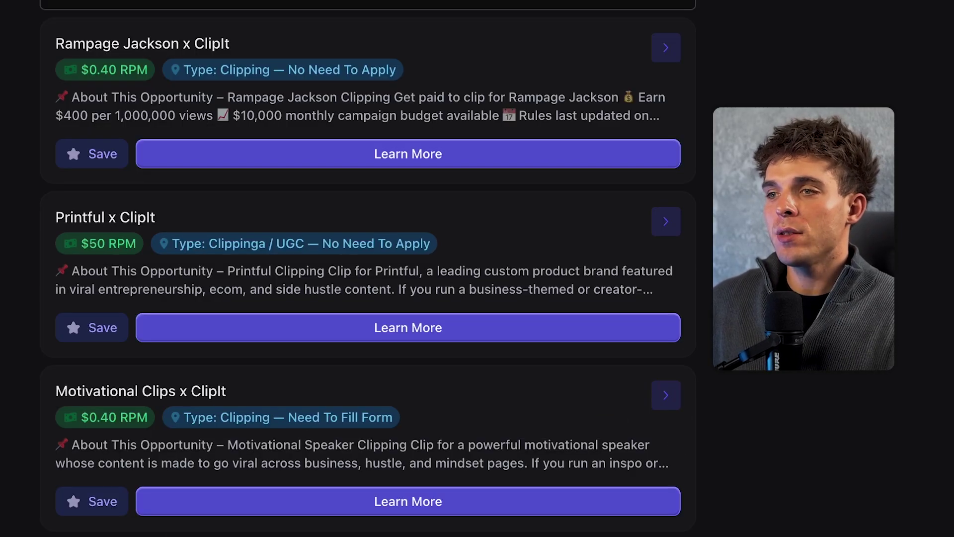
pyautogui.scroll(-4, 368, 269)
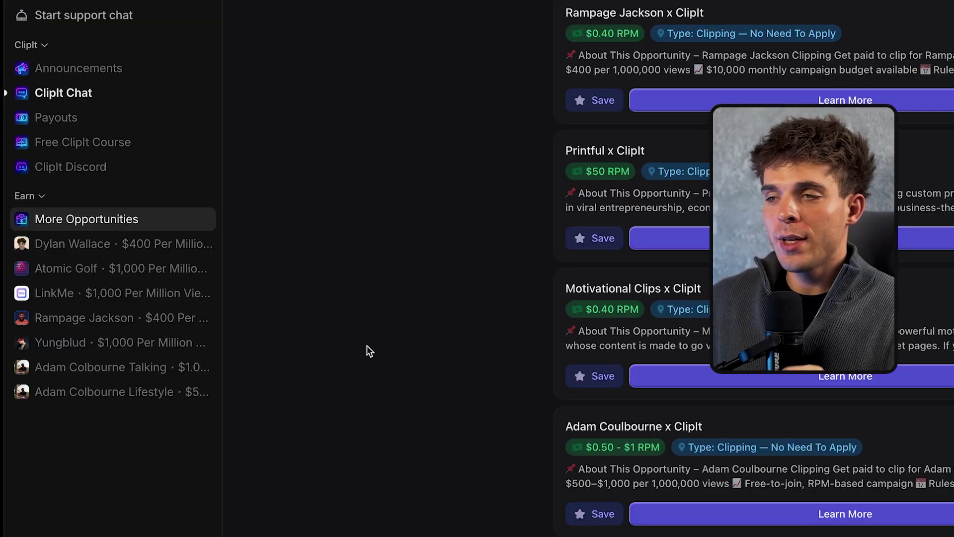
pyautogui.click(145, 371)
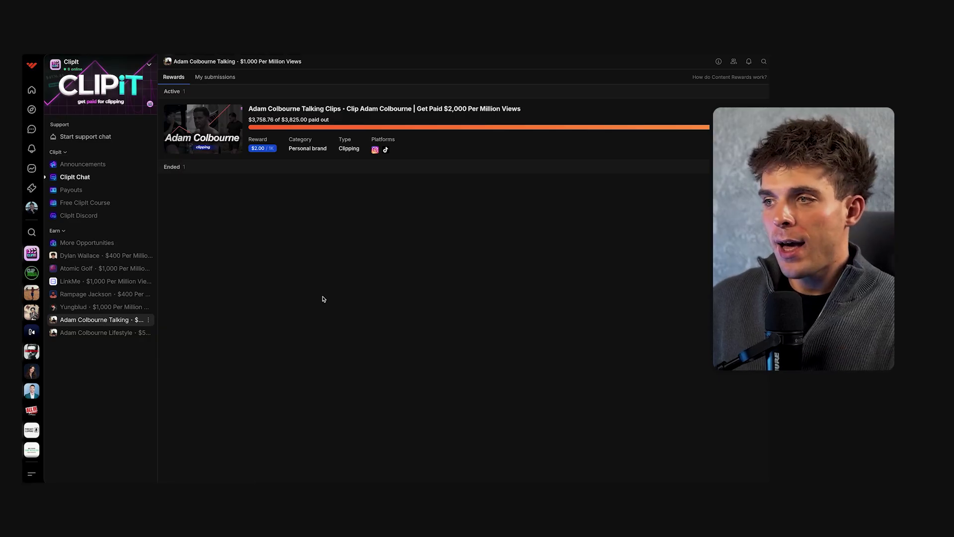
# Open the AI clipping campaign's details and review its $0.40 per 1K reward and requirements.
pyautogui.click(102, 256)
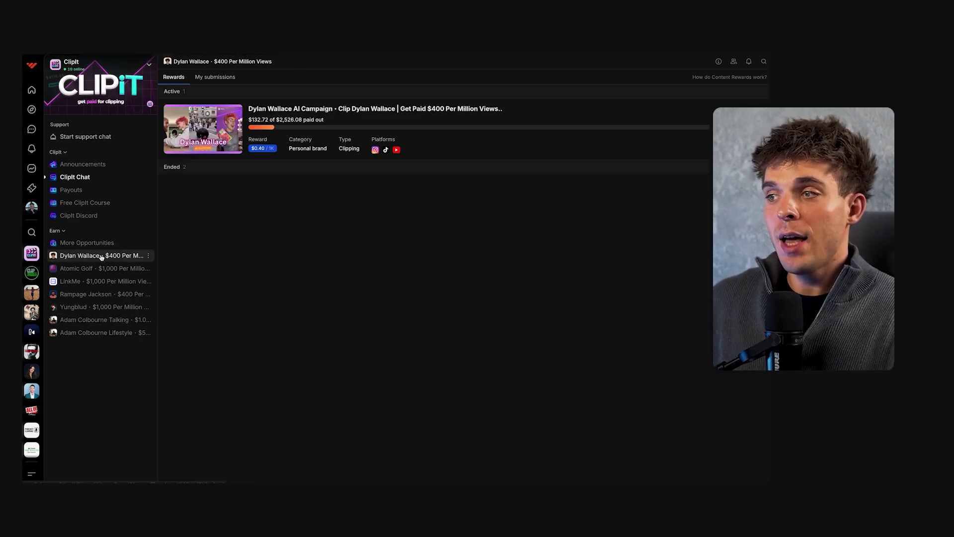
pyautogui.click(186, 108)
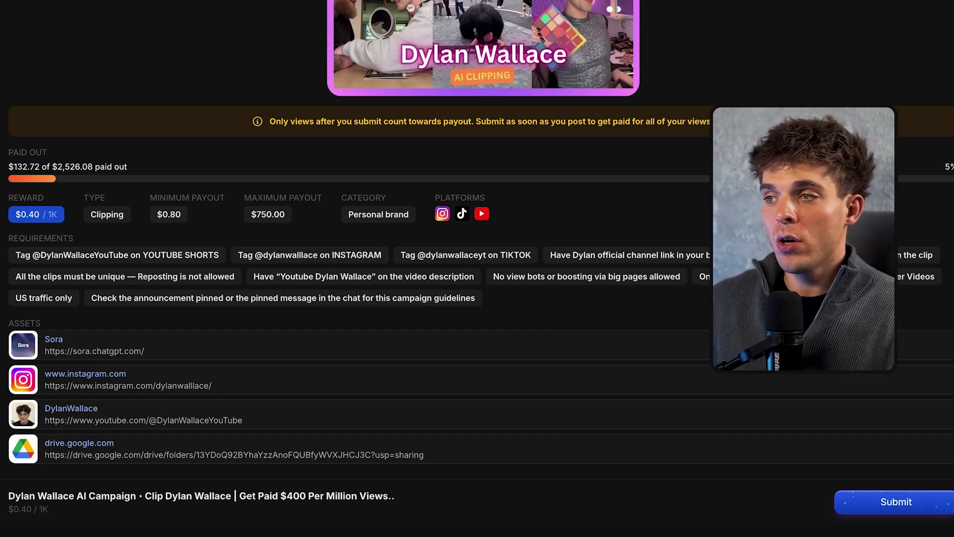
pyautogui.scroll(-1, 478, 238)
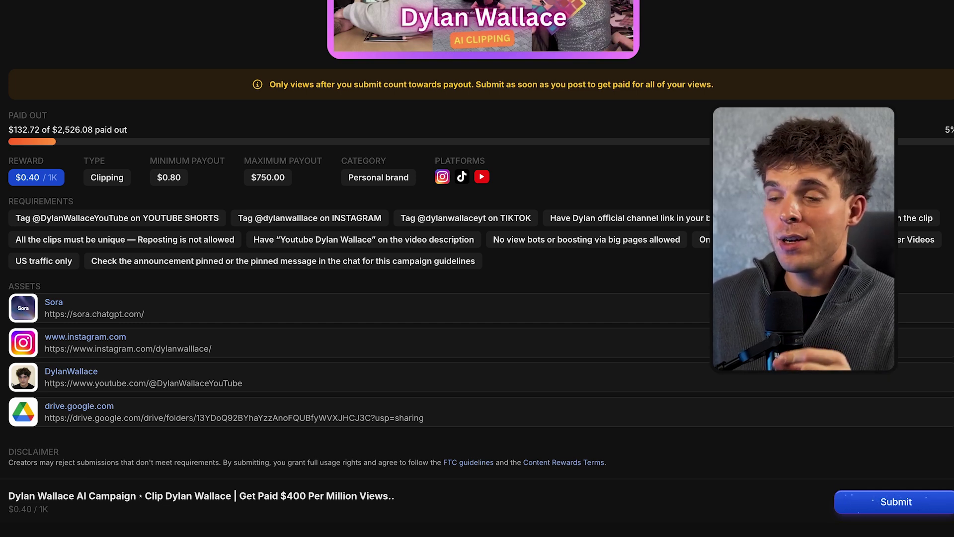
pyautogui.scroll(1, 477, 238)
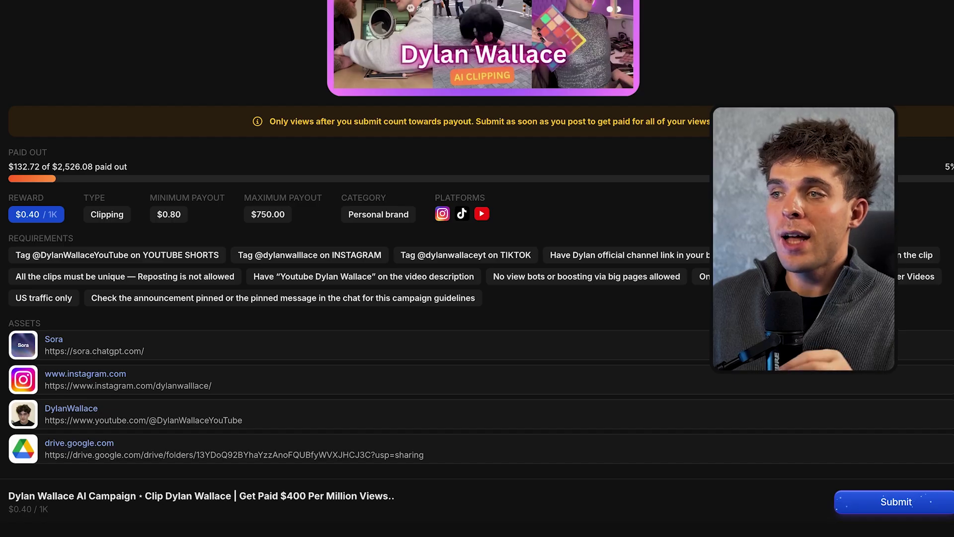
pyautogui.scroll(-1, 478, 239)
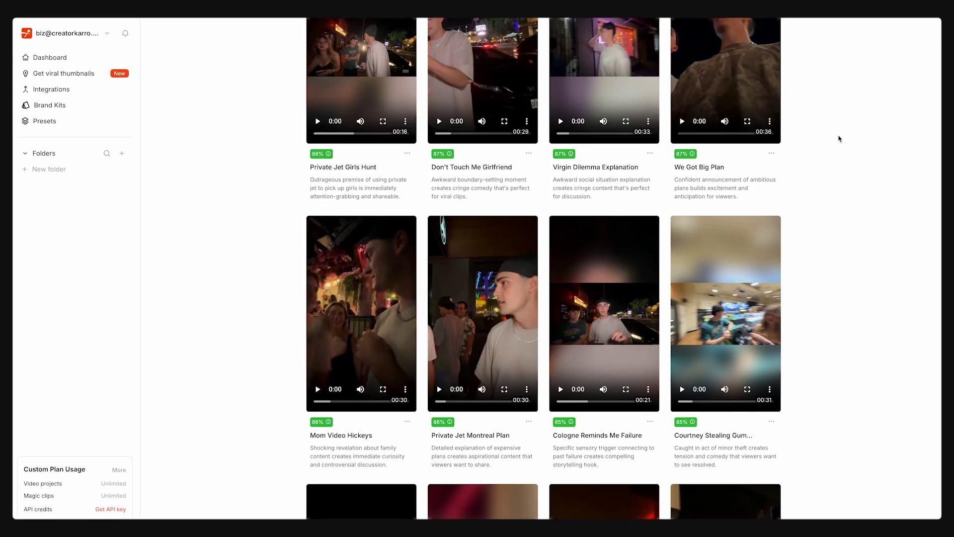
# Keep LEON captions on Private Jet Montreal Spots and pause its preview playback.
pyautogui.scroll(-4, 838, 139)
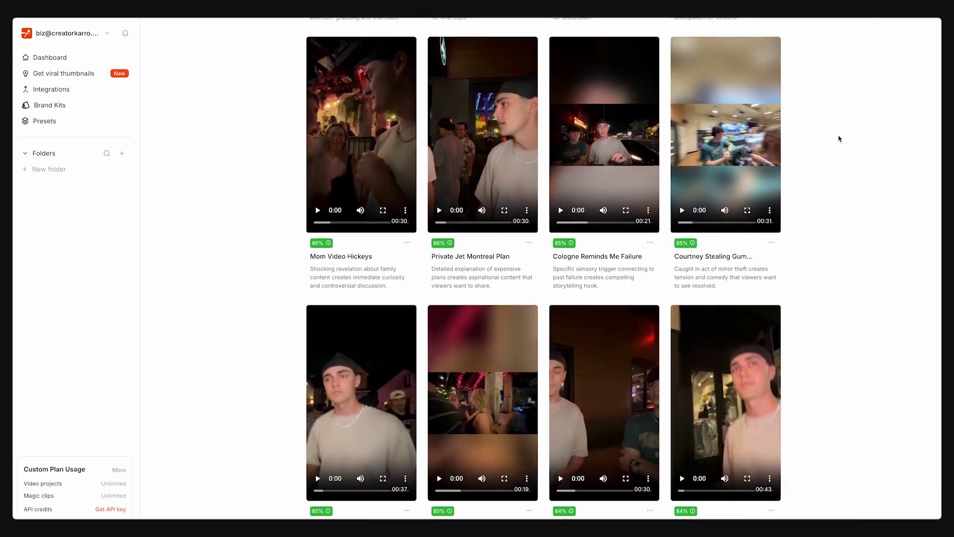
pyautogui.scroll(-3, 838, 139)
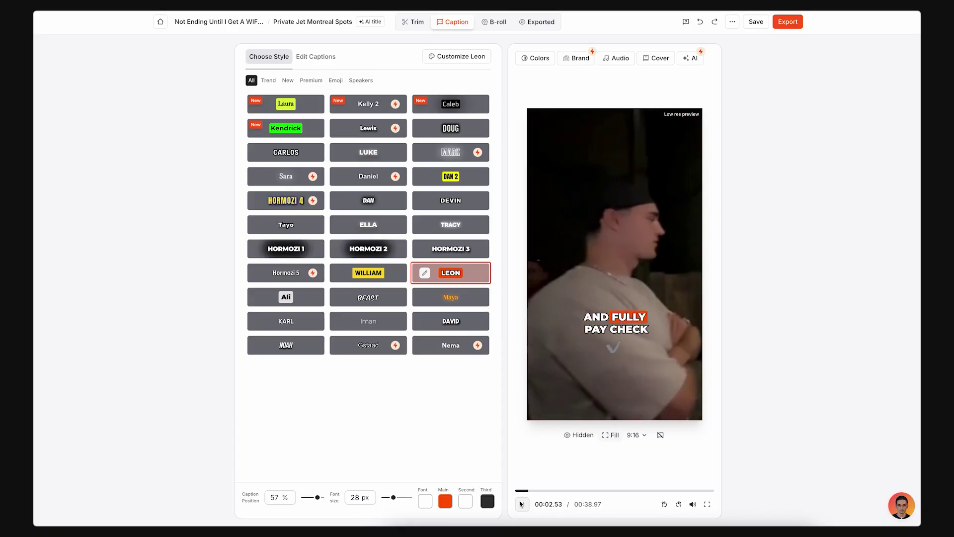
pyautogui.click(521, 504)
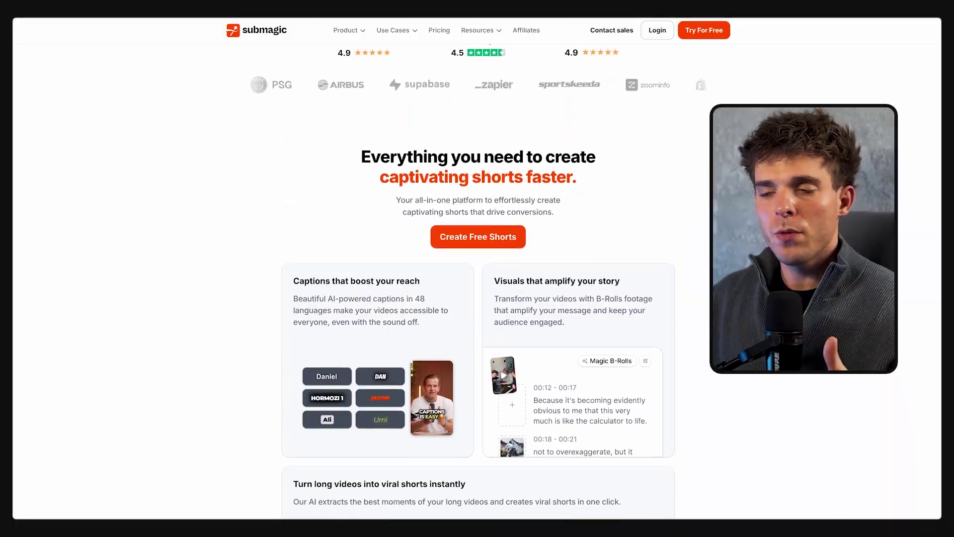
pyautogui.scroll(4, 477, 278)
# Start Get Magic Clips for the 1:23:01 video: English, Auto duration, LEON, face tracking.
pyautogui.scroll(5, 656, 47)
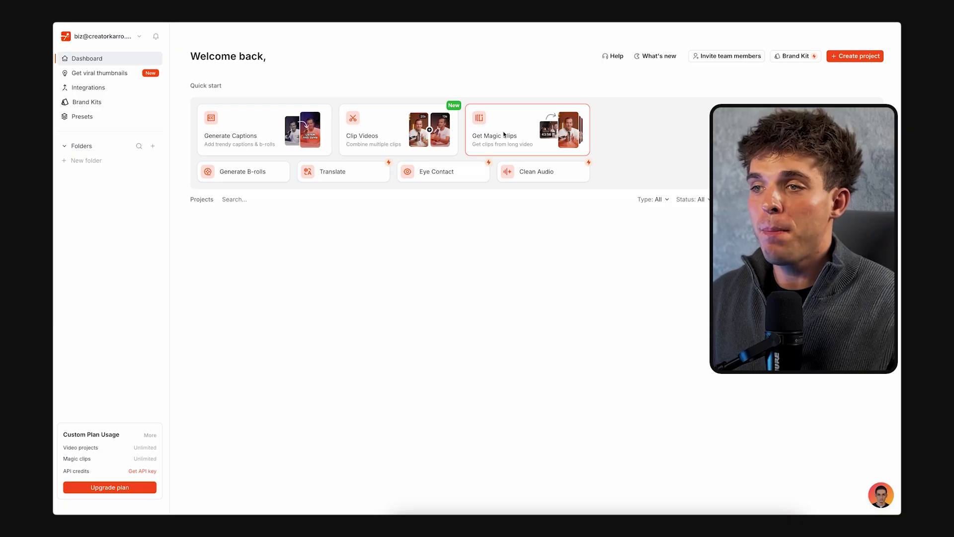
pyautogui.click(504, 134)
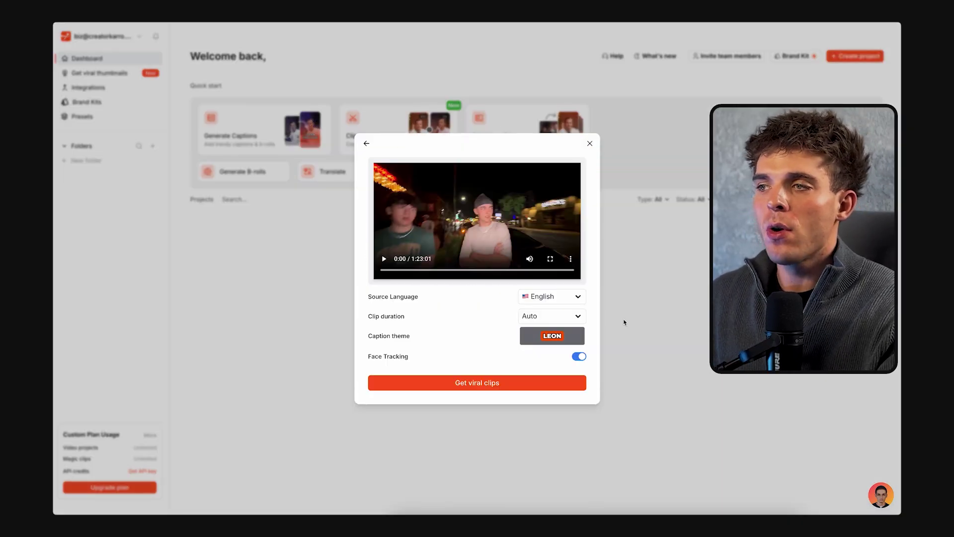
# Dismiss the dialog and scroll the 34 titled, virality-scored clips, two already exported.
pyautogui.click(443, 382)
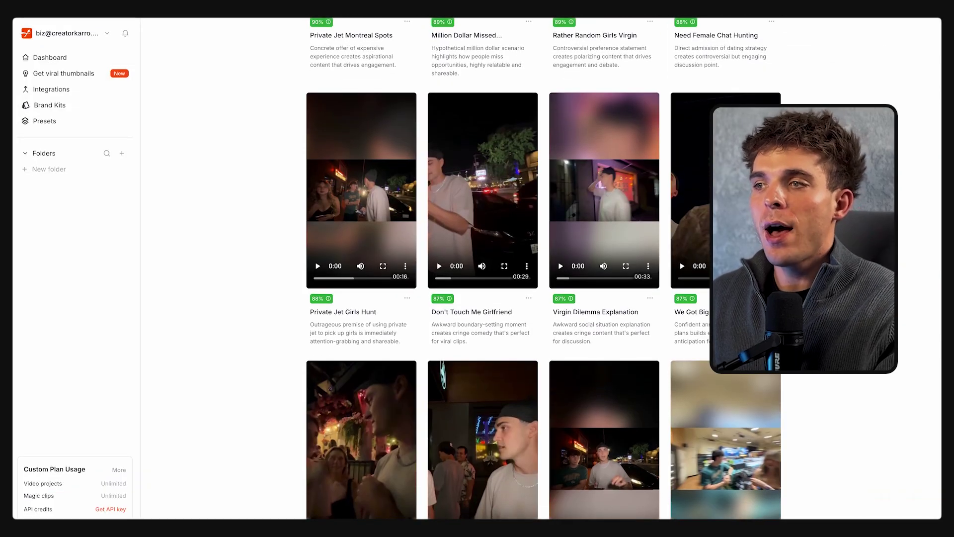
pyautogui.scroll(-3, 544, 269)
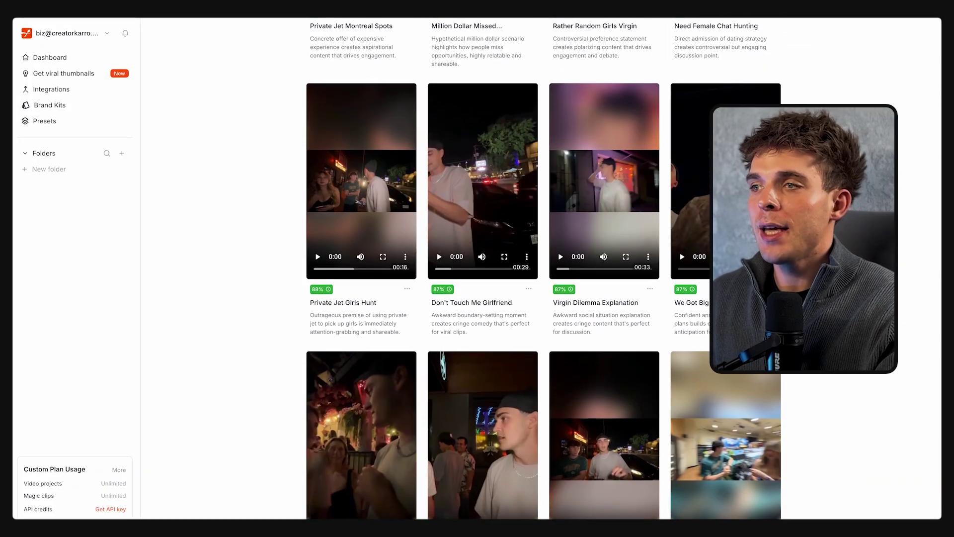
pyautogui.scroll(-10, 544, 268)
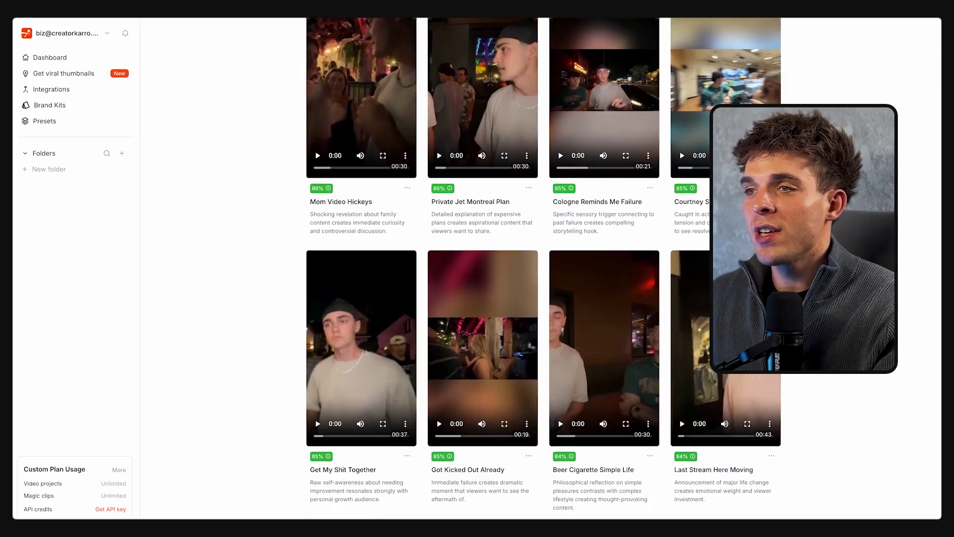
pyautogui.scroll(-3, 544, 269)
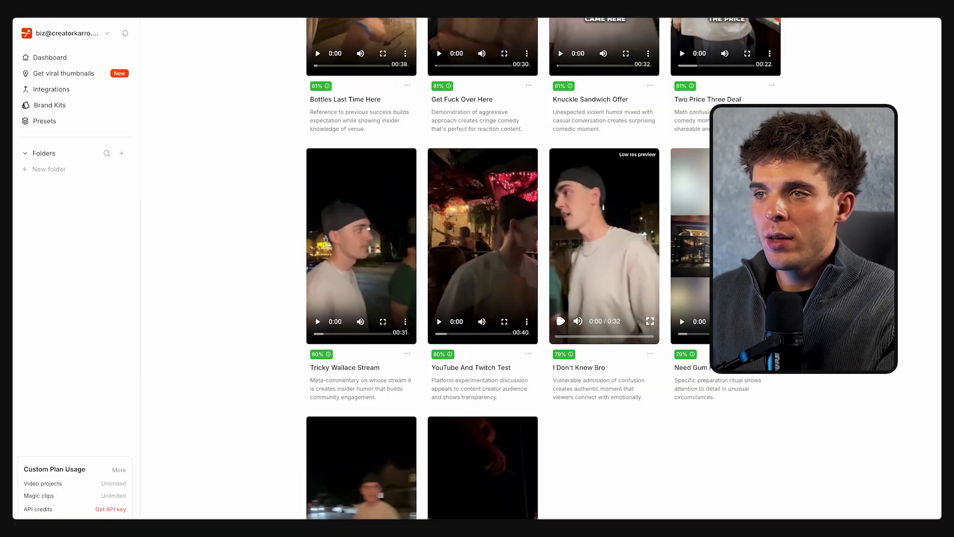
pyautogui.scroll(-5, 544, 268)
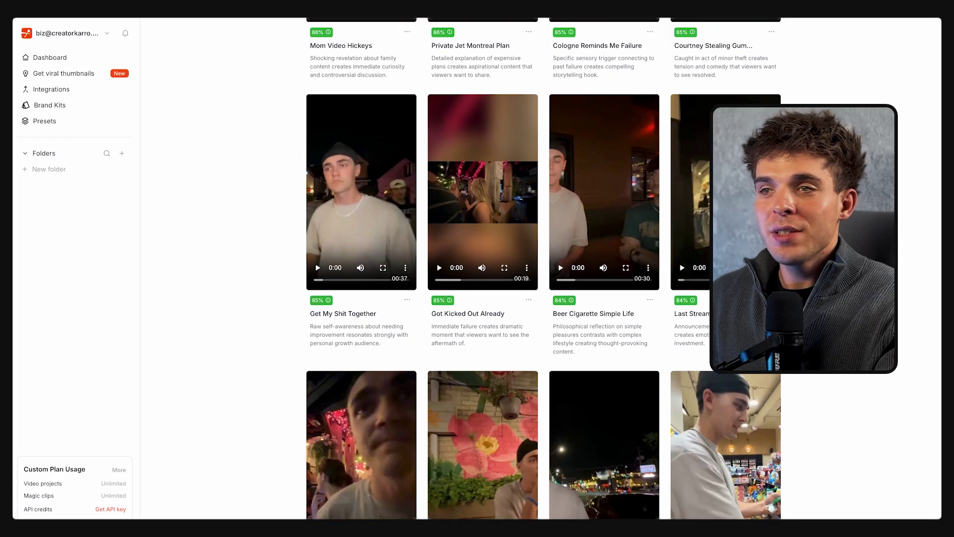
pyautogui.scroll(-6, 543, 268)
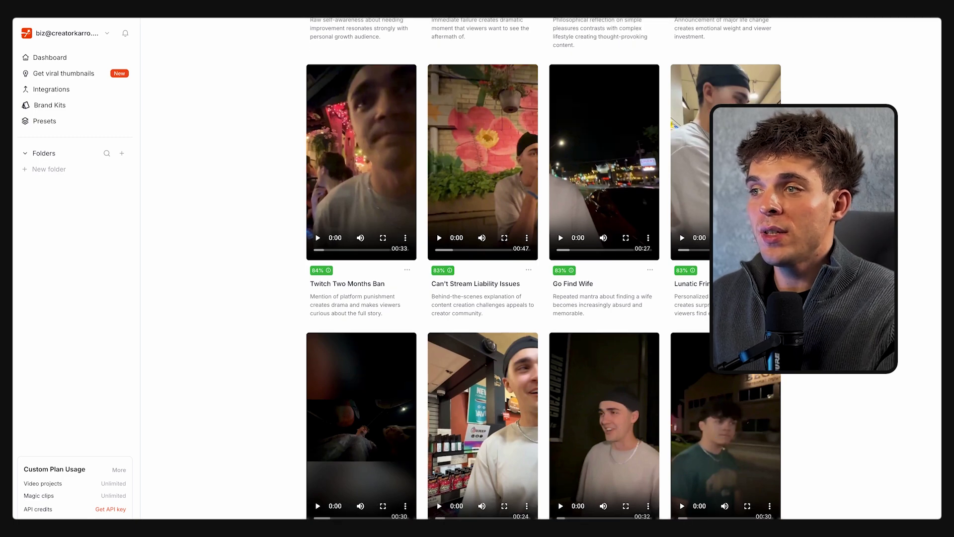
pyautogui.scroll(-5, 543, 269)
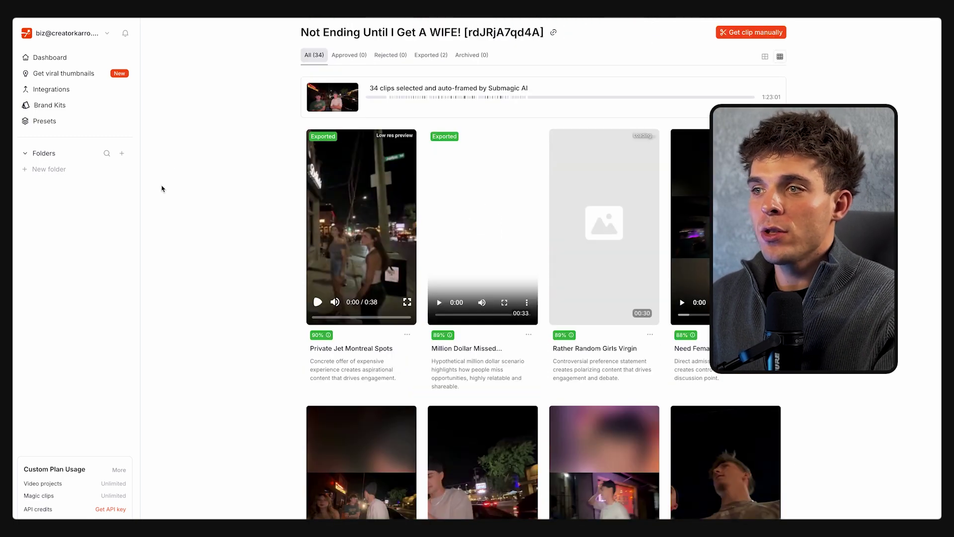
# Open the Private Jet Montreal Spots clip in the editor via its Edit pencil.
pyautogui.moveTo(370, 186)
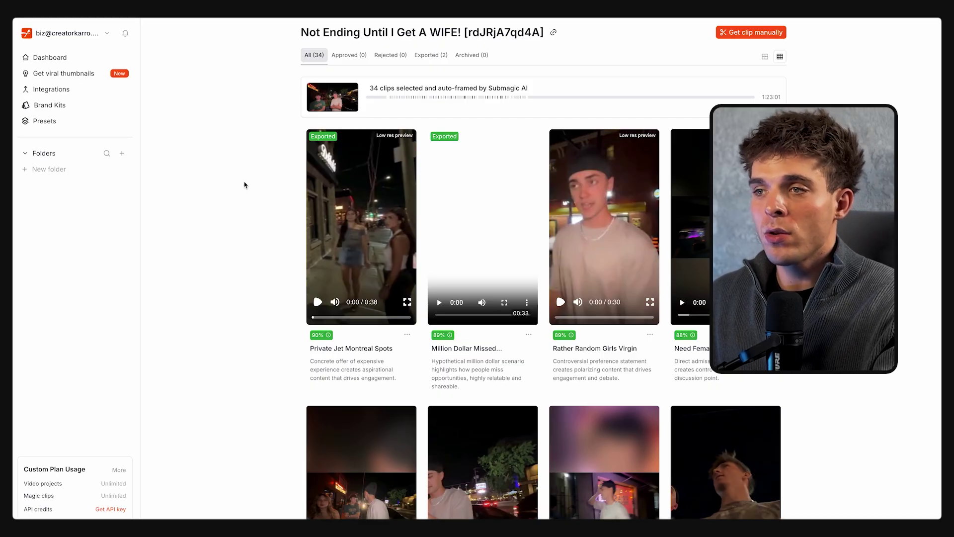
pyautogui.scroll(-3, 244, 185)
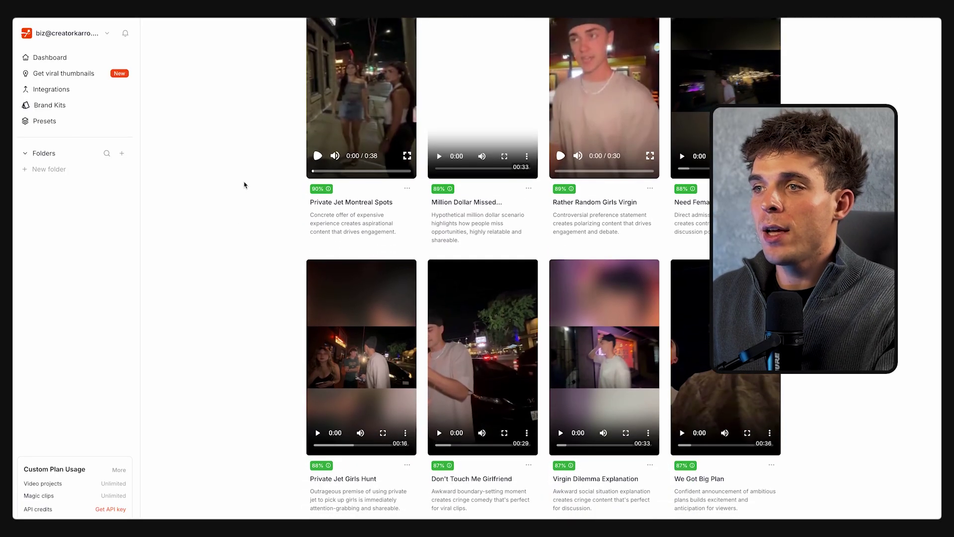
pyautogui.scroll(3, 245, 183)
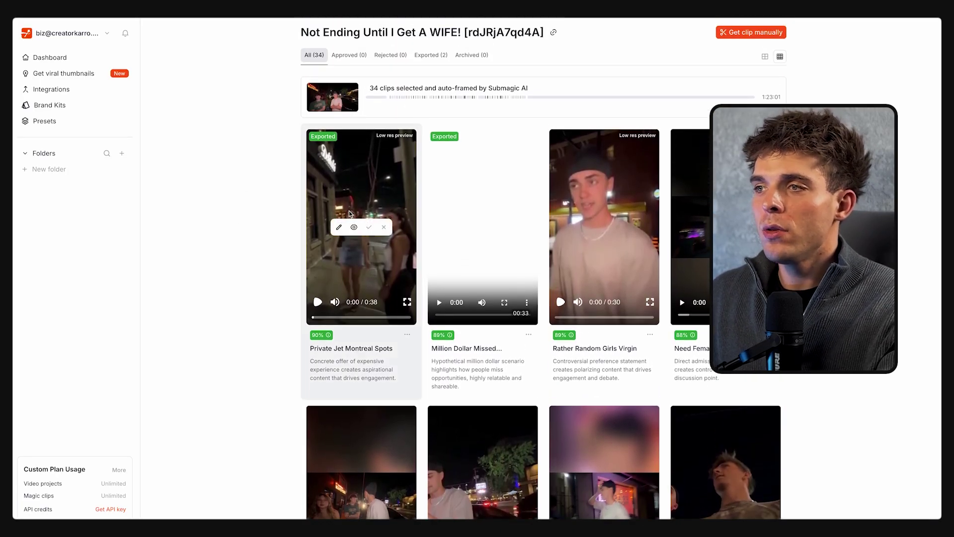
pyautogui.click(340, 228)
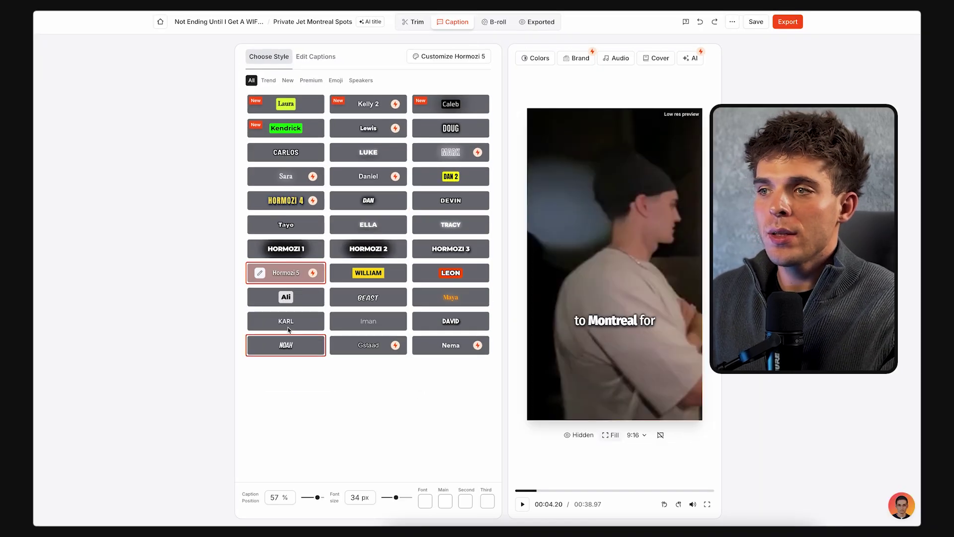
# Try the KARL caption style, settle on Nema, and play back the captioned preview.
pyautogui.click(277, 342)
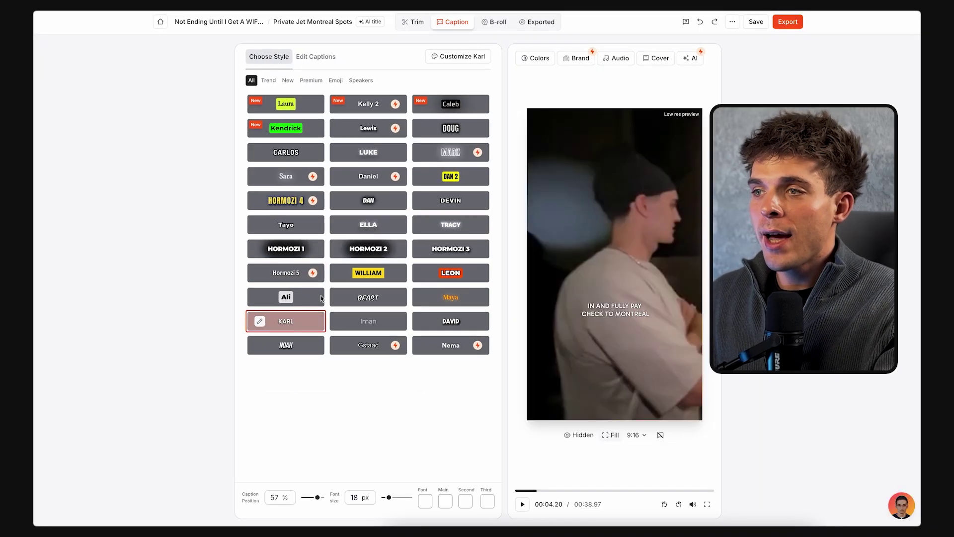
pyautogui.click(449, 348)
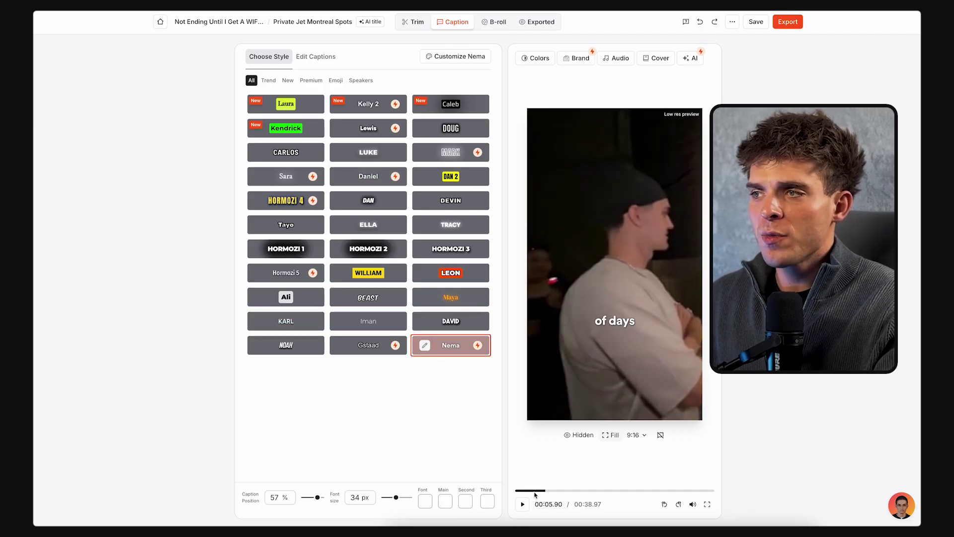
pyautogui.click(541, 490)
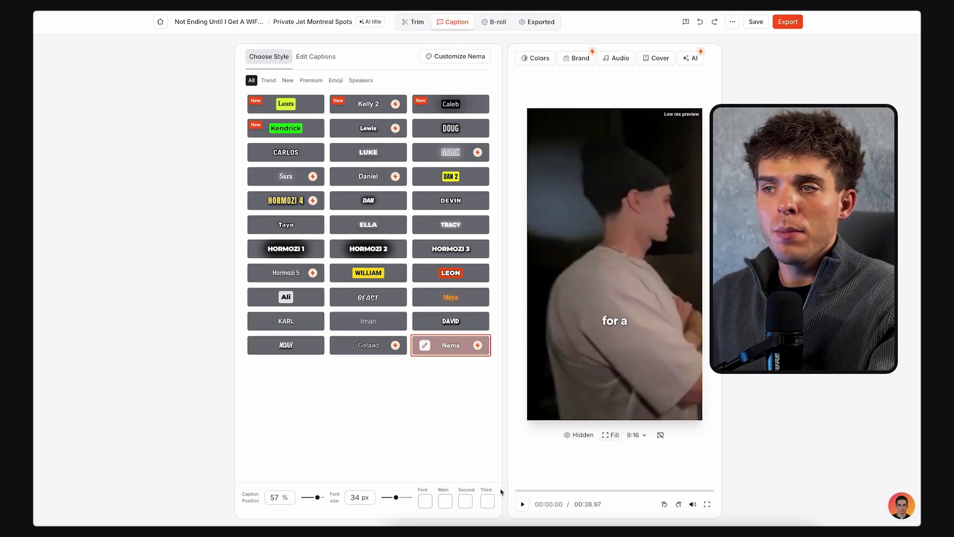
pyautogui.click(522, 505)
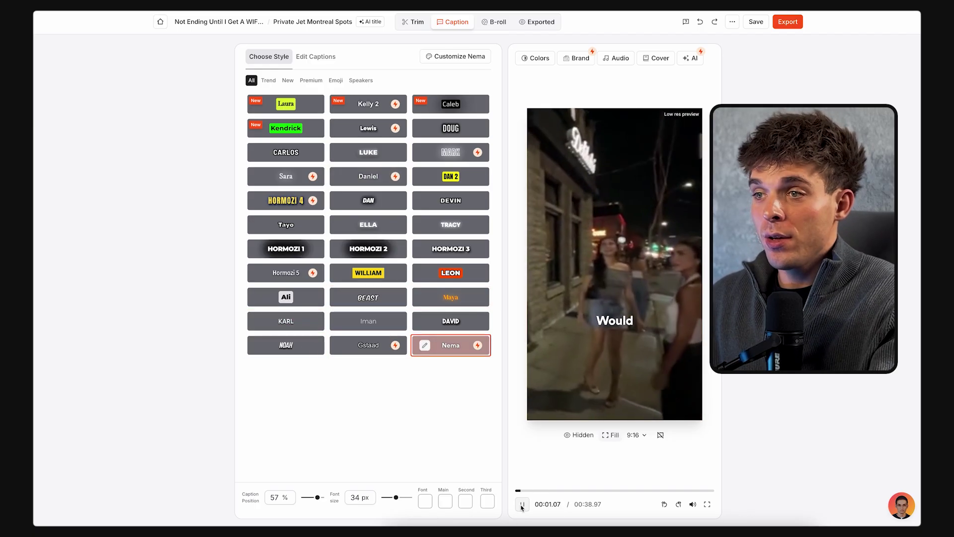
# Export the Nema-captioned clip, then open the manual clip editor on the full source video.
pyautogui.click(788, 22)
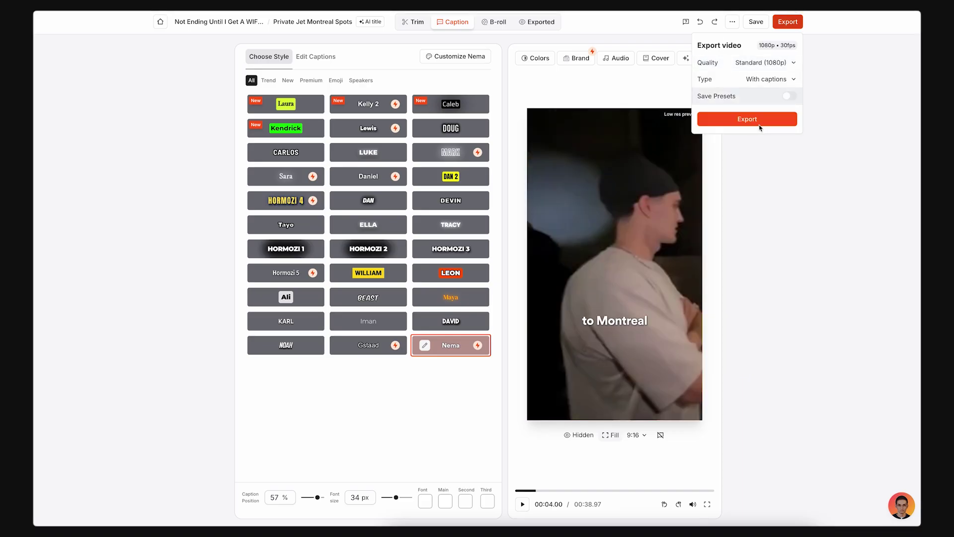
pyautogui.click(753, 119)
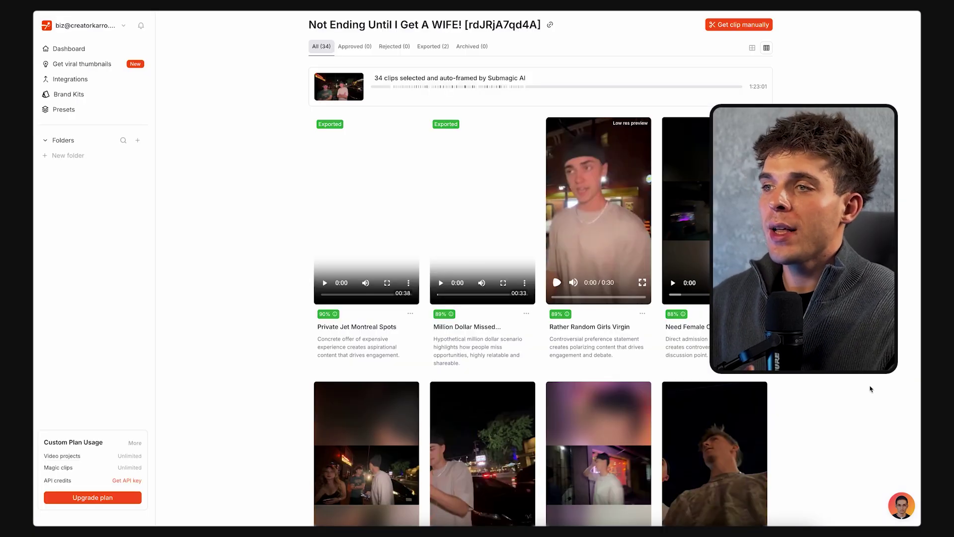
pyautogui.scroll(-3, 641, 318)
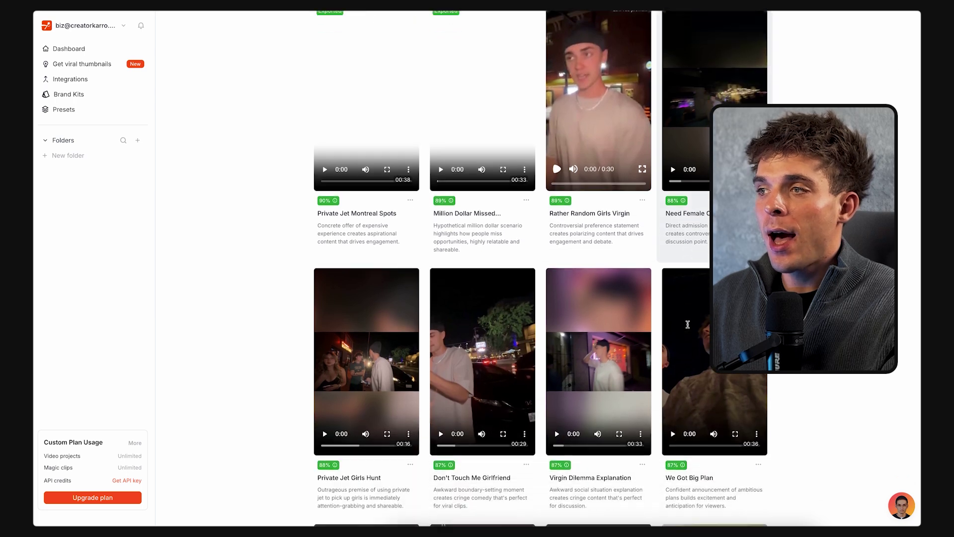
pyautogui.scroll(3, 694, 366)
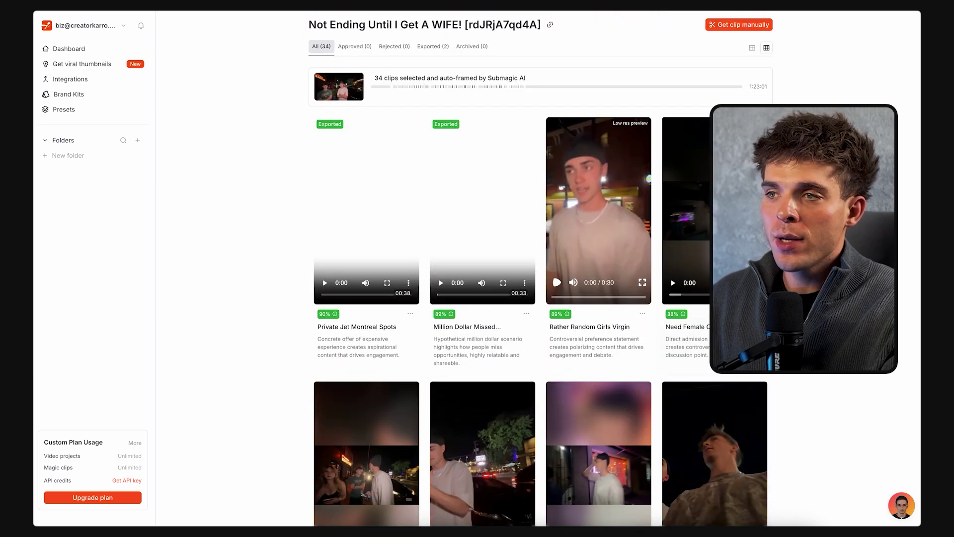
pyautogui.click(741, 25)
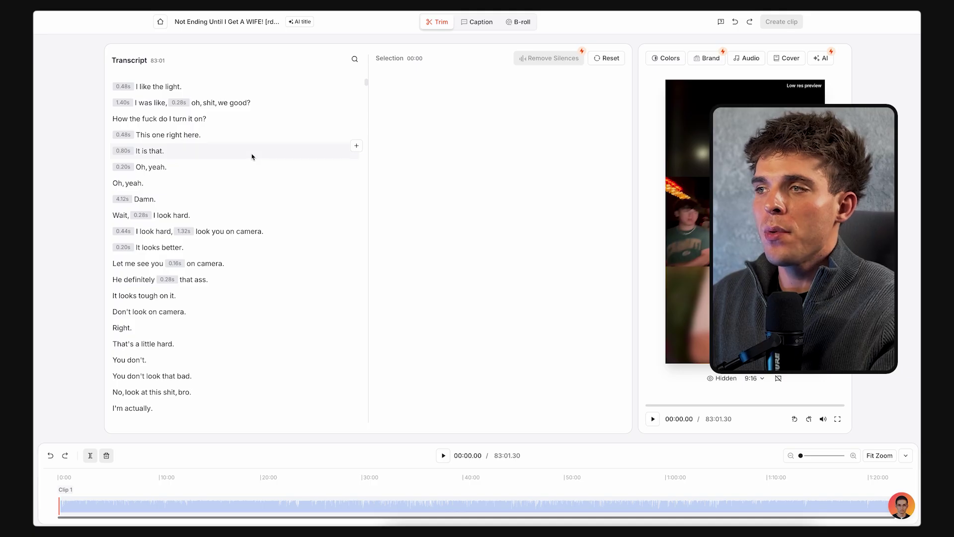
# Add four transcript lines, from the find-a-wife goal line to "All right, let's move.".
pyautogui.scroll(-10, 252, 157)
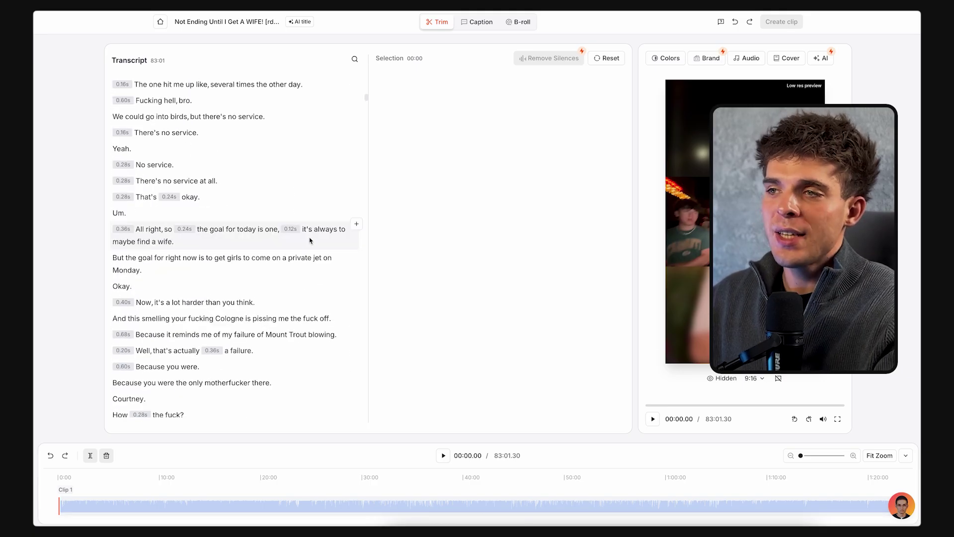
pyautogui.click(357, 226)
pyautogui.scroll(-3, 298, 278)
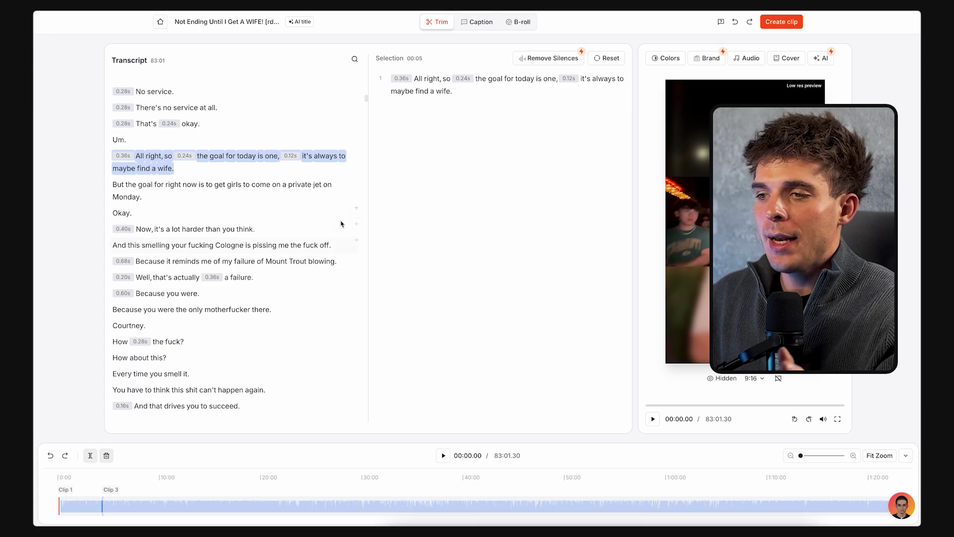
pyautogui.click(357, 229)
pyautogui.click(357, 358)
pyautogui.scroll(-8, 323, 311)
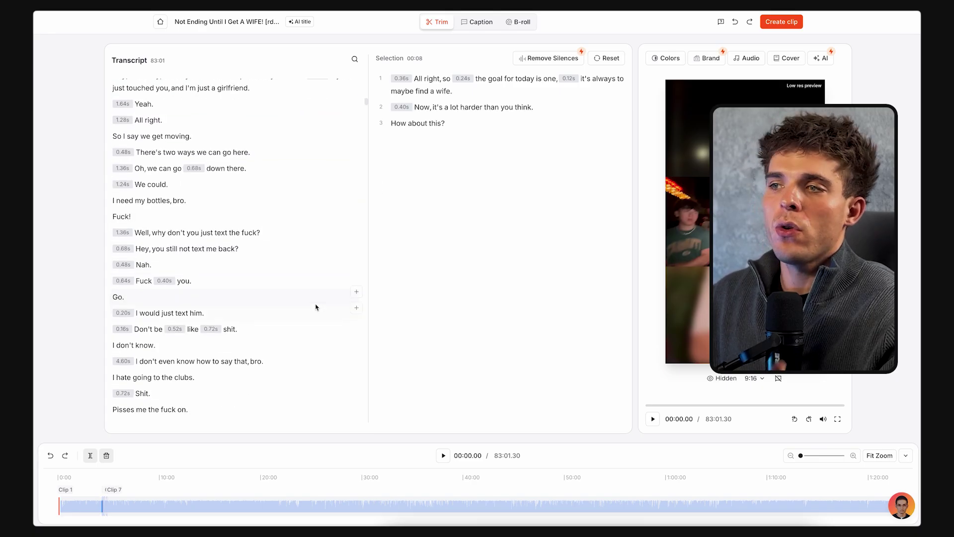
pyautogui.scroll(-3, 316, 308)
pyautogui.scroll(-2, 323, 294)
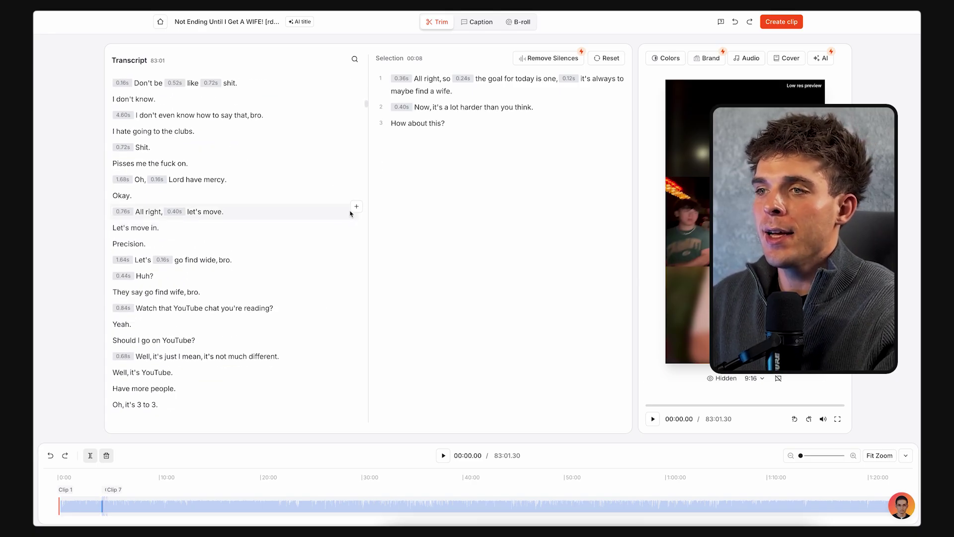
pyautogui.click(356, 208)
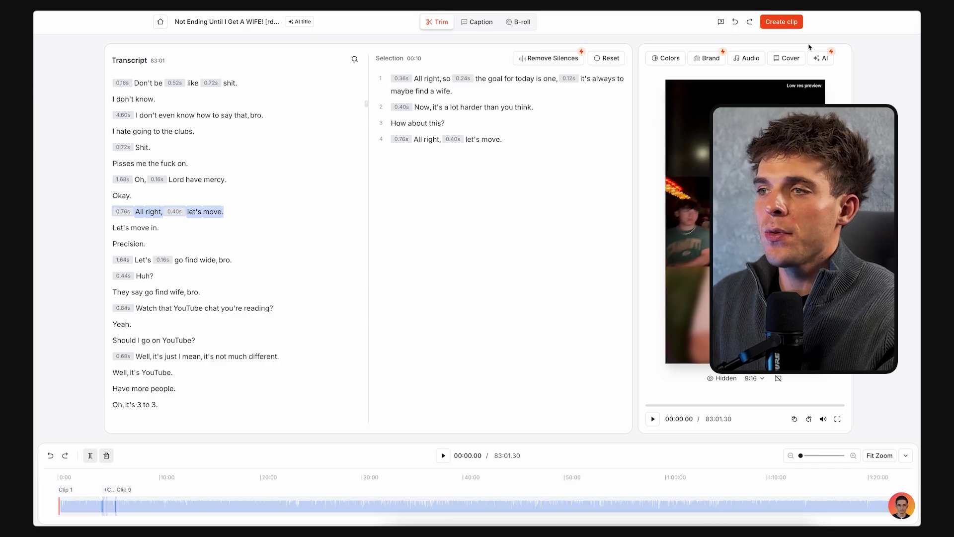
# Create the clip from the chosen lines, named Clip 1, and go to caption editing.
pyautogui.click(783, 25)
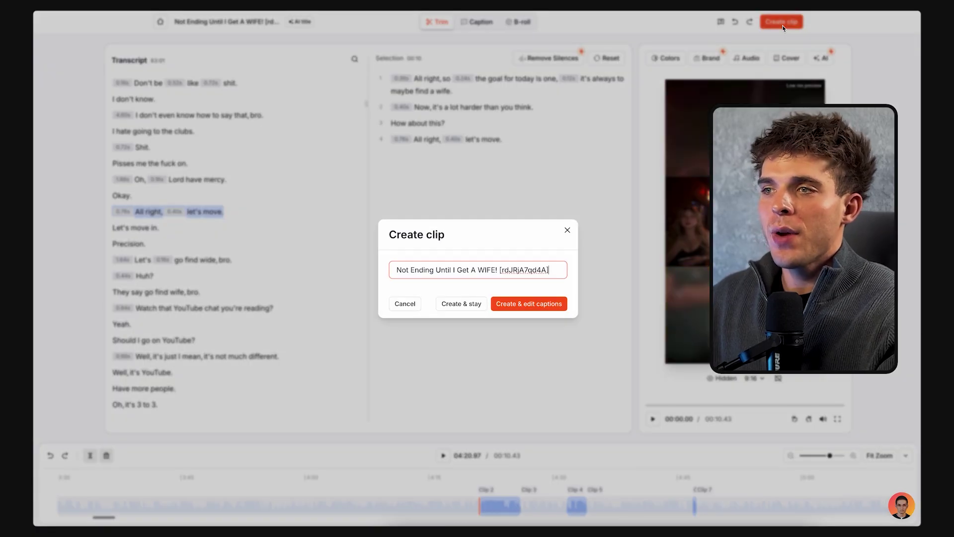
pyautogui.tripleClick(473, 272)
pyautogui.press('BackSpace')
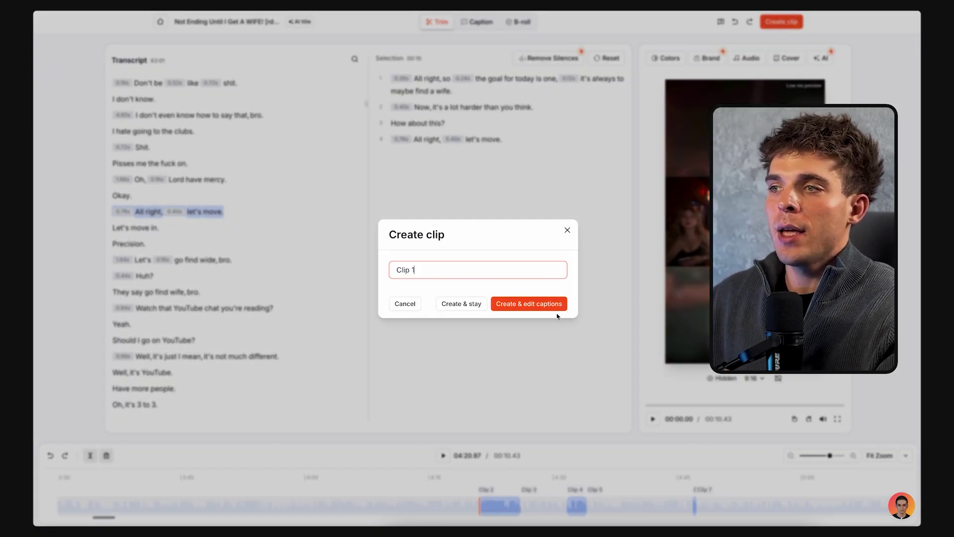
pyautogui.click(533, 305)
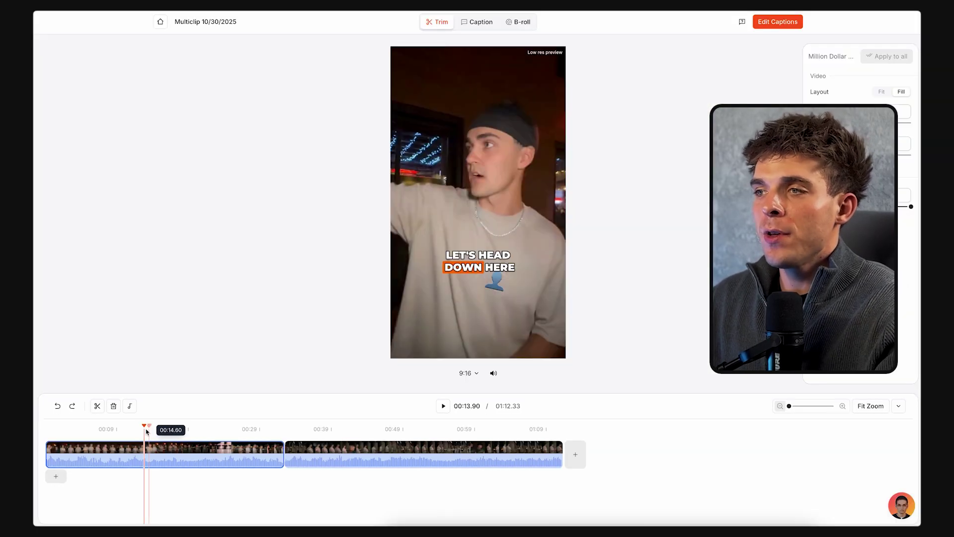
# Scrub the video to 00:31.70, then open the promotion code field on the €39.00 monthly checkout.
pyautogui.moveTo(149, 429); pyautogui.dragTo(368, 430)
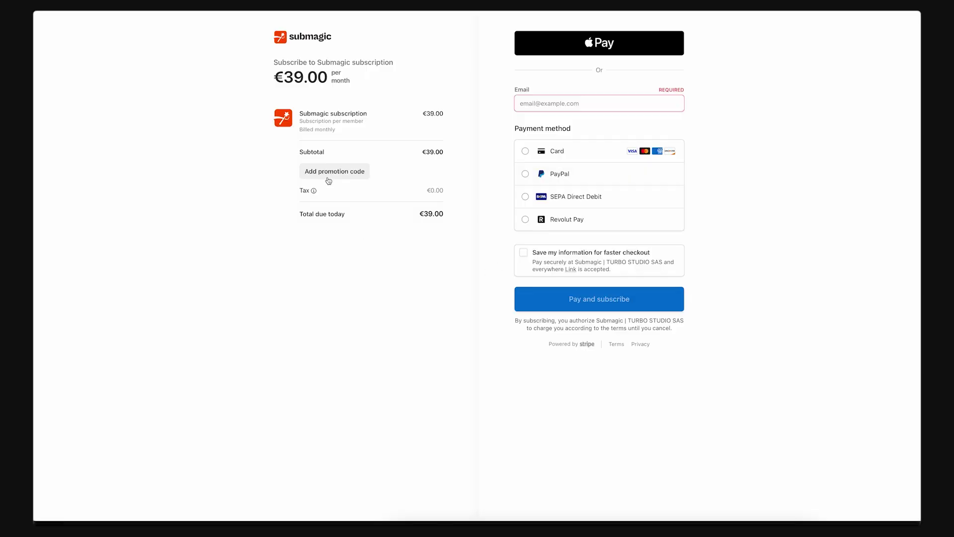
pyautogui.click(328, 173)
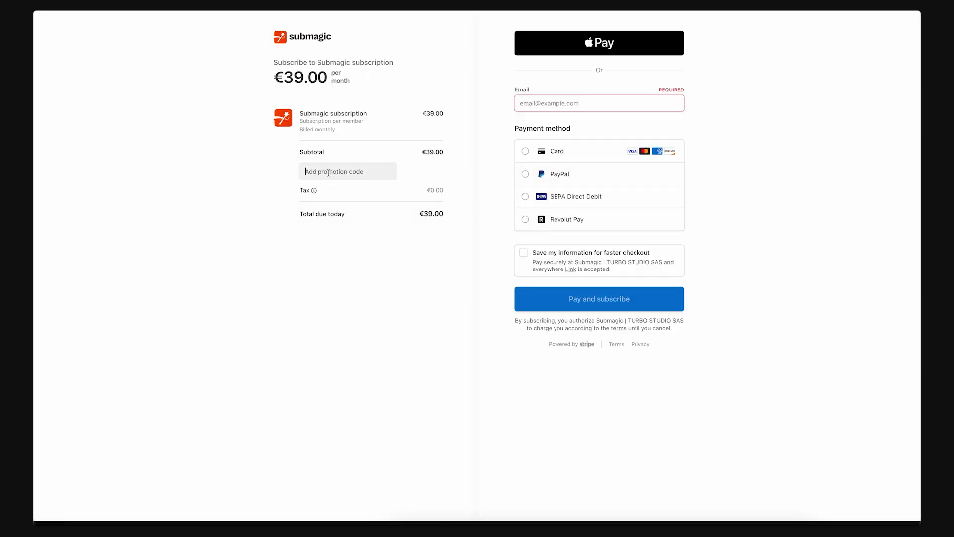